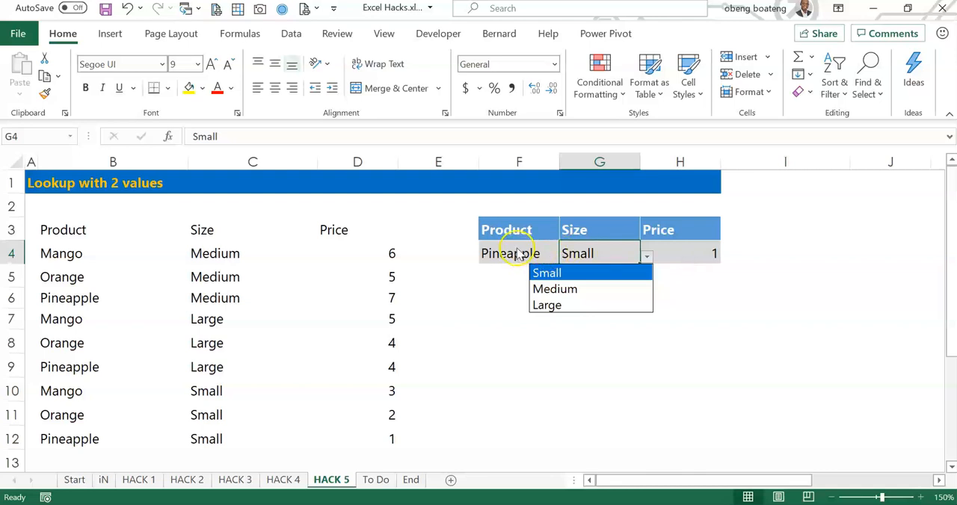
Clear the existing price formula from cell H4 of the lookup block
{"action": "left_click", "coordinate": [697, 250]}
{"action": "left_click", "coordinate": [696, 250]}
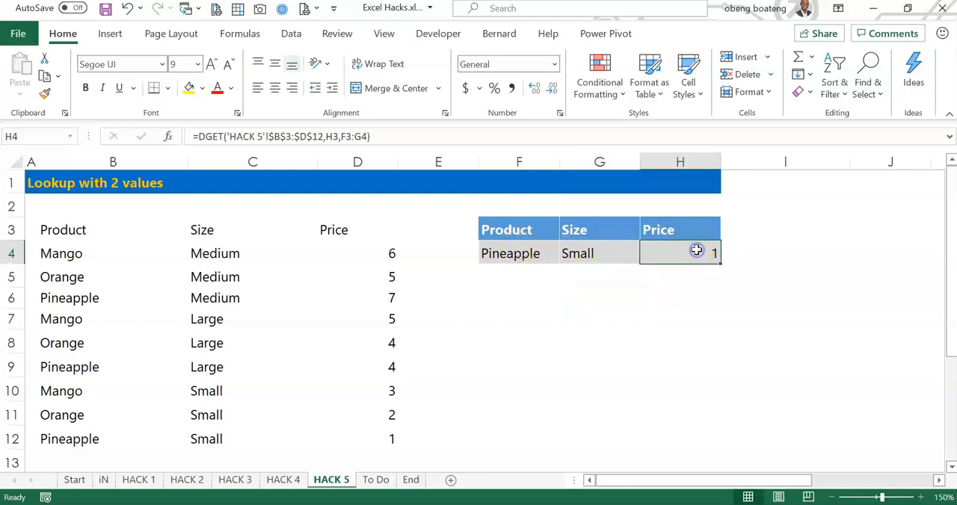
{"action": "key", "text": "Delete"}
Convert the product, size and price range B3:D12 into an Excel table with headers
{"action": "left_click", "coordinate": [180, 313]}
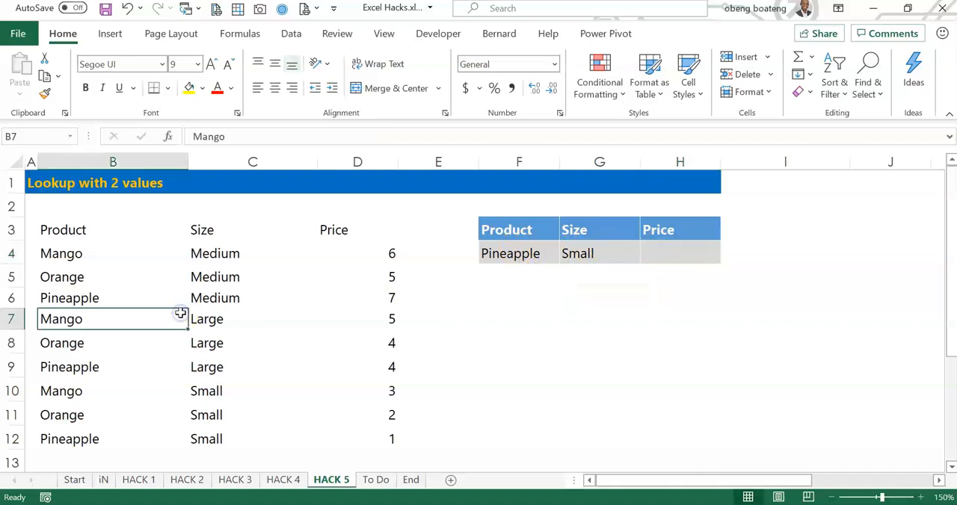
{"action": "left_click_drag", "start_coordinate": [90, 229], "coordinate": [363, 433]}
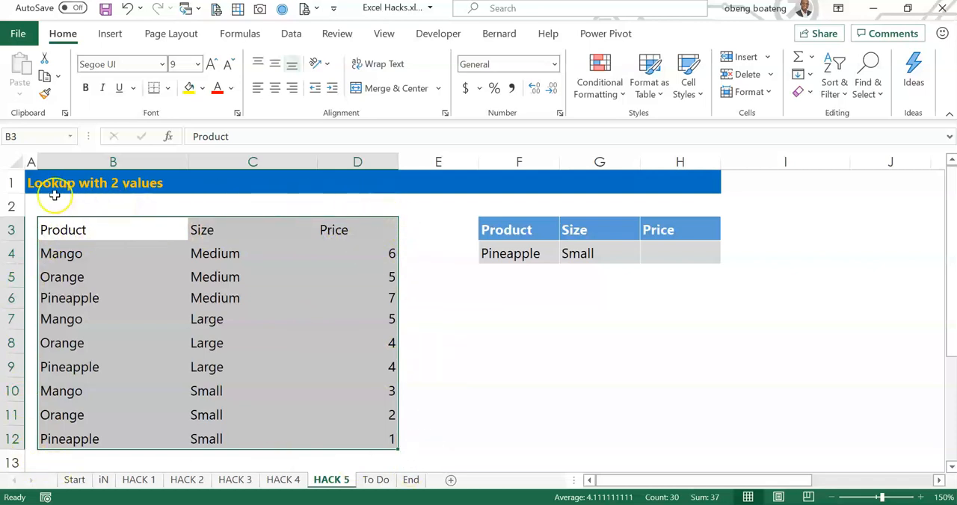
{"action": "key", "text": "ctrl+t"}
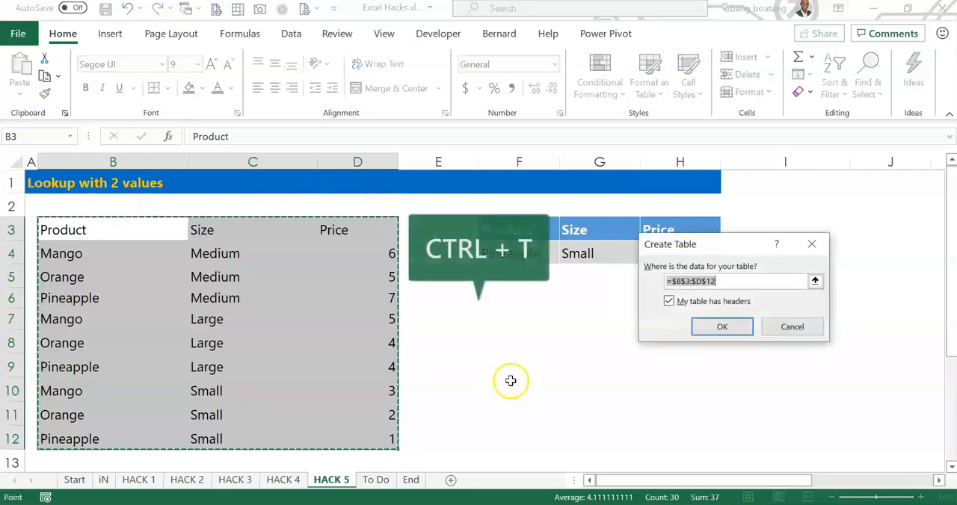
{"action": "left_click", "coordinate": [736, 328]}
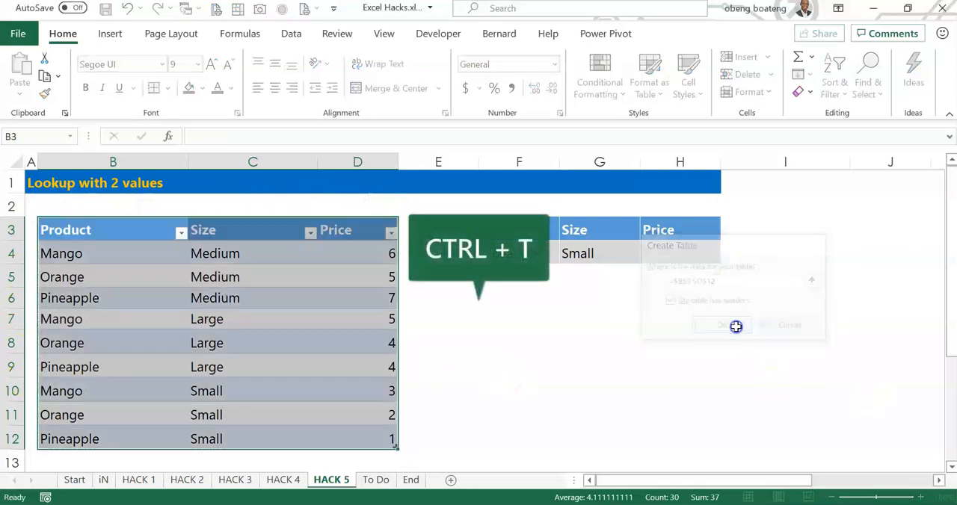
{"action": "left_click", "coordinate": [217, 346]}
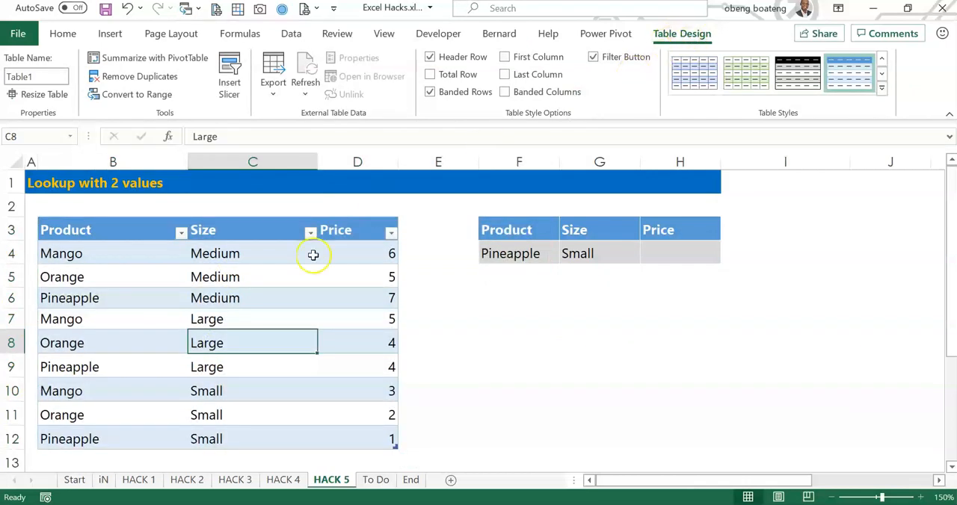
Rename the new product price table to Database
{"action": "left_click", "coordinate": [280, 301]}
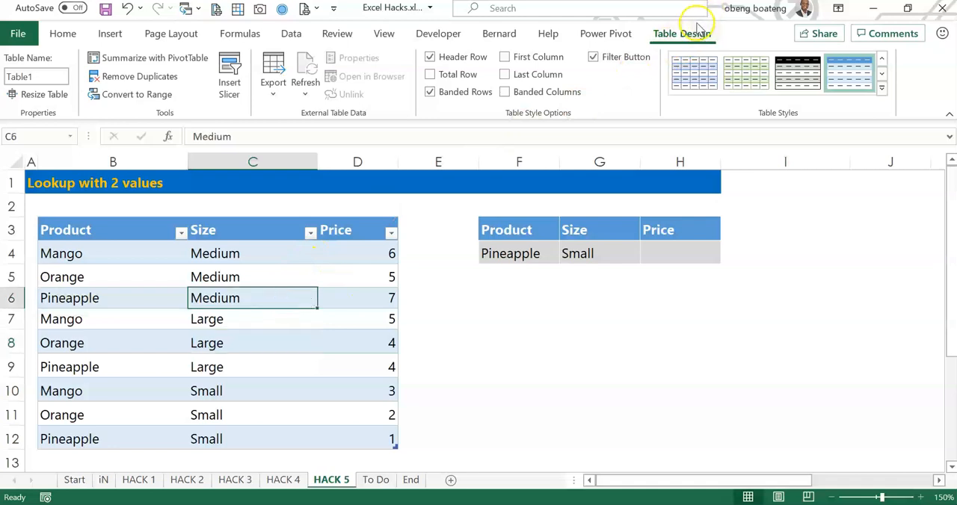
{"action": "left_click", "coordinate": [60, 77]}
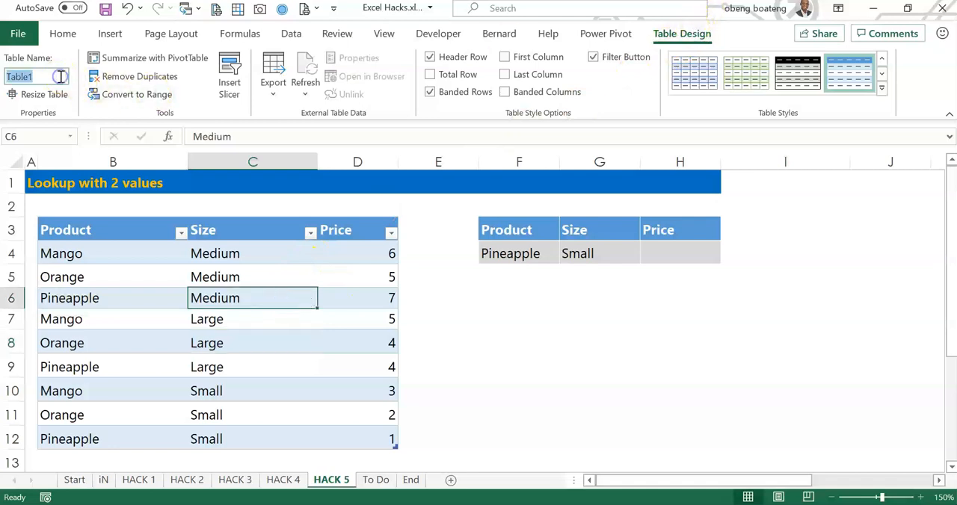
{"action": "type", "text": "Databas"}
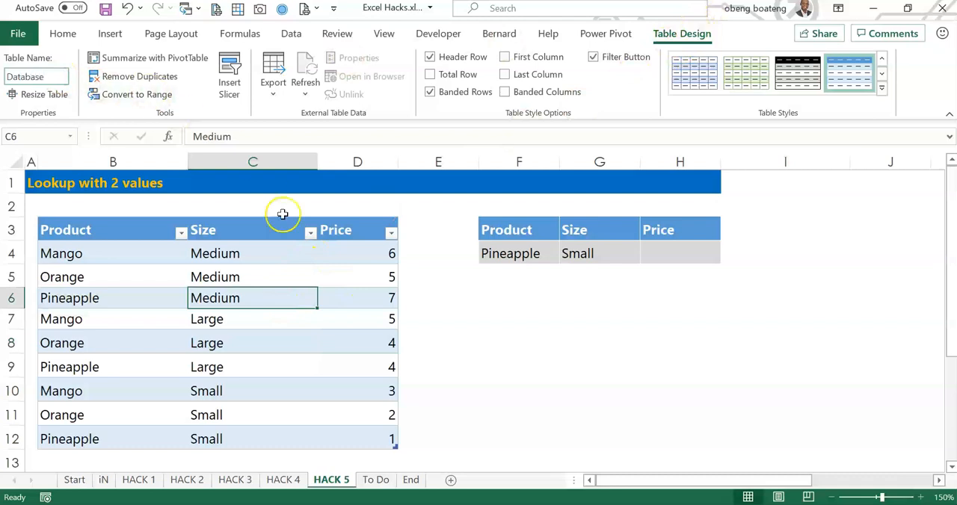
Check which cells the name Database refers to with a trial =Database reference in G8, and discard it
{"action": "left_click", "coordinate": [583, 346]}
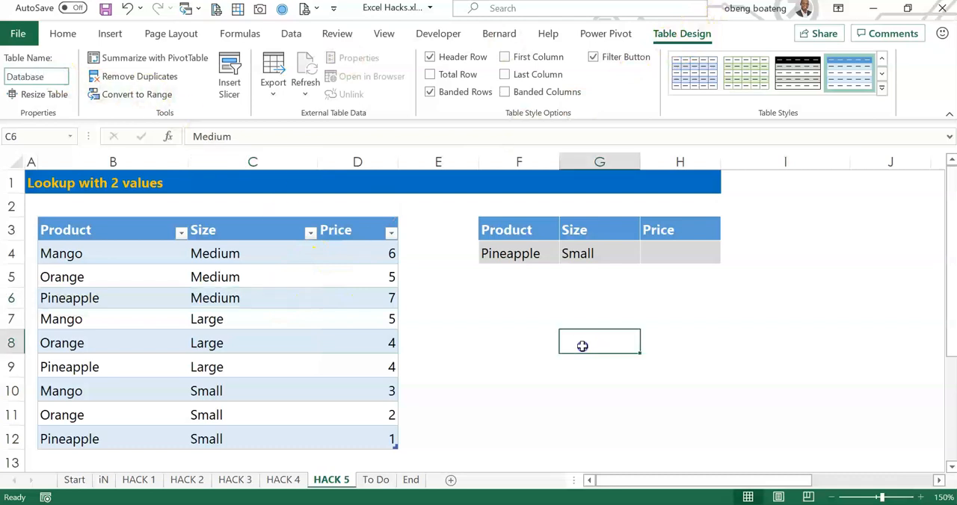
{"action": "type", "text": "=Database"}
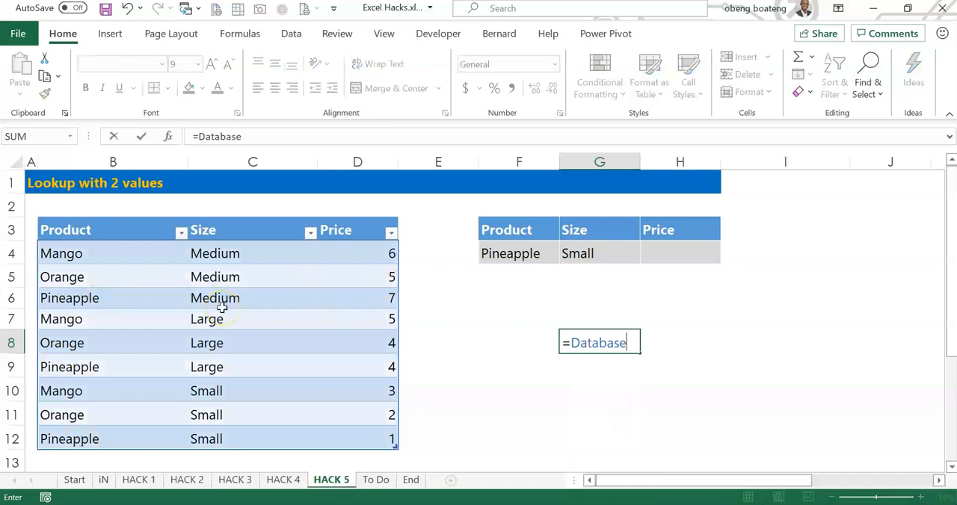
{"action": "key", "text": "Escape"}
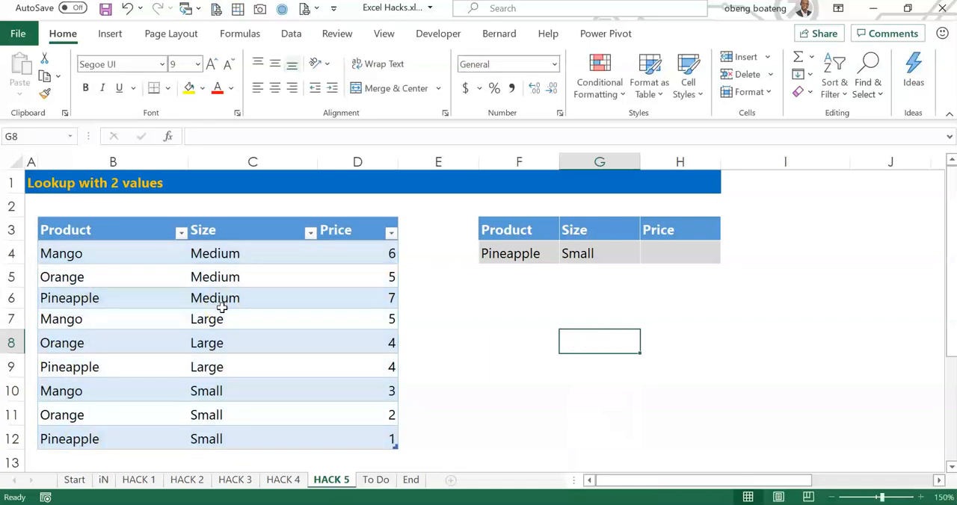
Review the choices offered for product in F4 and size in G4, keeping Pineapple and Small
{"action": "left_click", "coordinate": [671, 257]}
{"action": "left_click", "coordinate": [554, 254]}
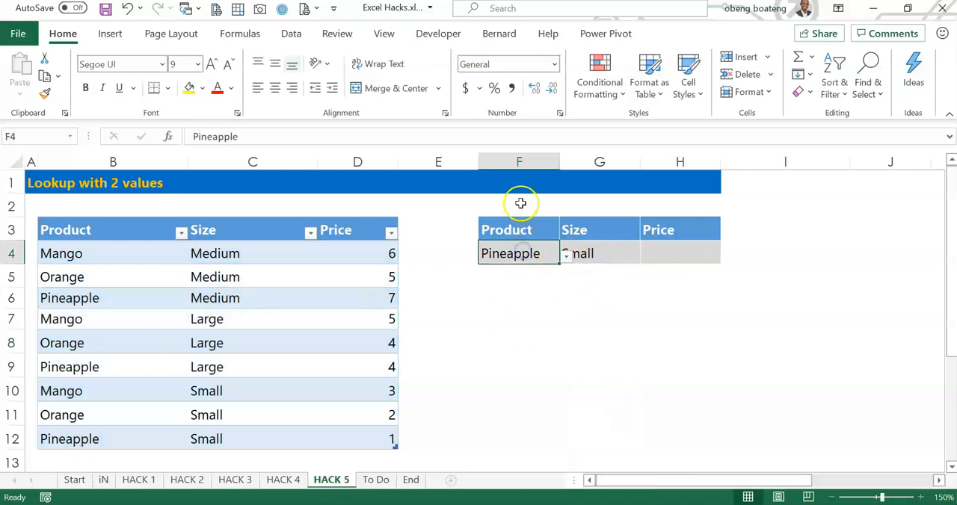
{"action": "left_click", "coordinate": [565, 254]}
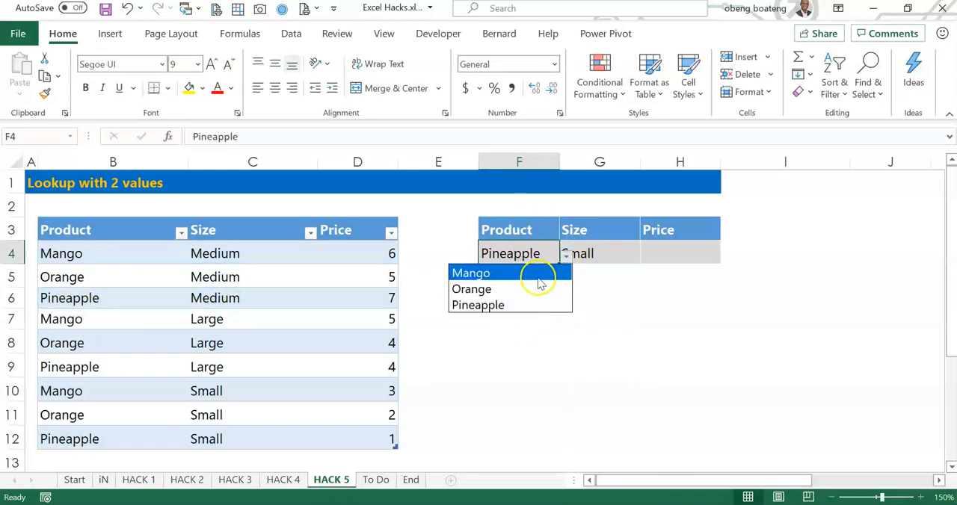
{"action": "left_click", "coordinate": [553, 304]}
{"action": "left_click", "coordinate": [598, 258]}
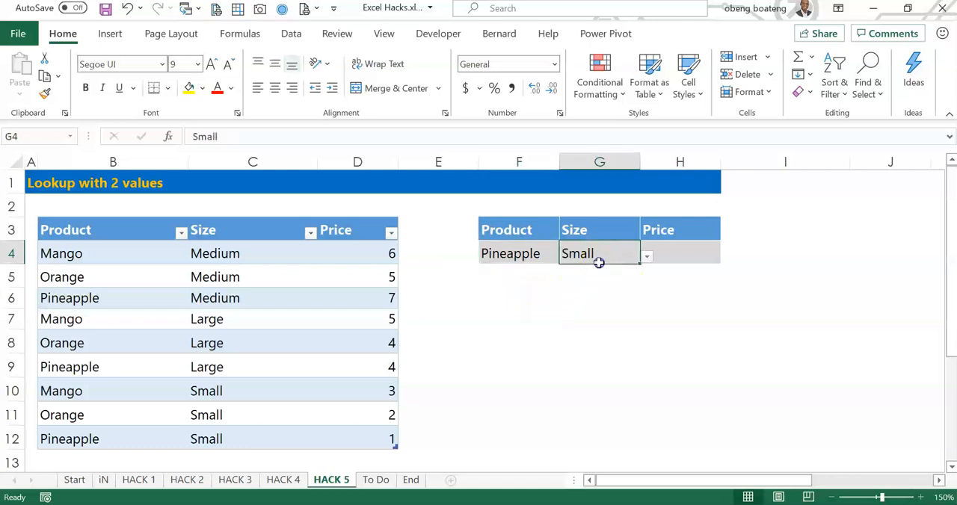
{"action": "left_click", "coordinate": [646, 260]}
{"action": "left_click", "coordinate": [634, 318]}
Start a DGET formula in H4 with the whole Database table, headers included, as its database argument
{"action": "left_click", "coordinate": [653, 251]}
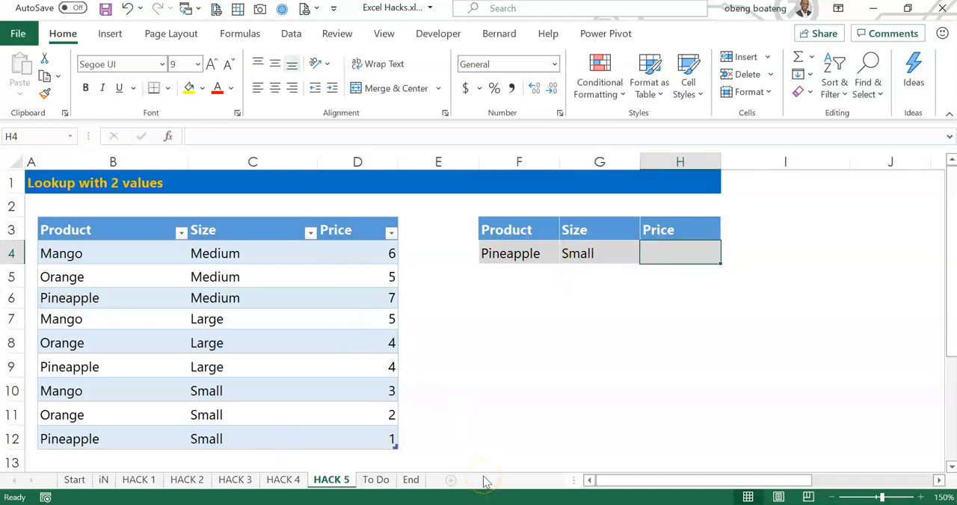
{"action": "type", "text": "=dg"}
{"action": "key", "text": "Tab"}
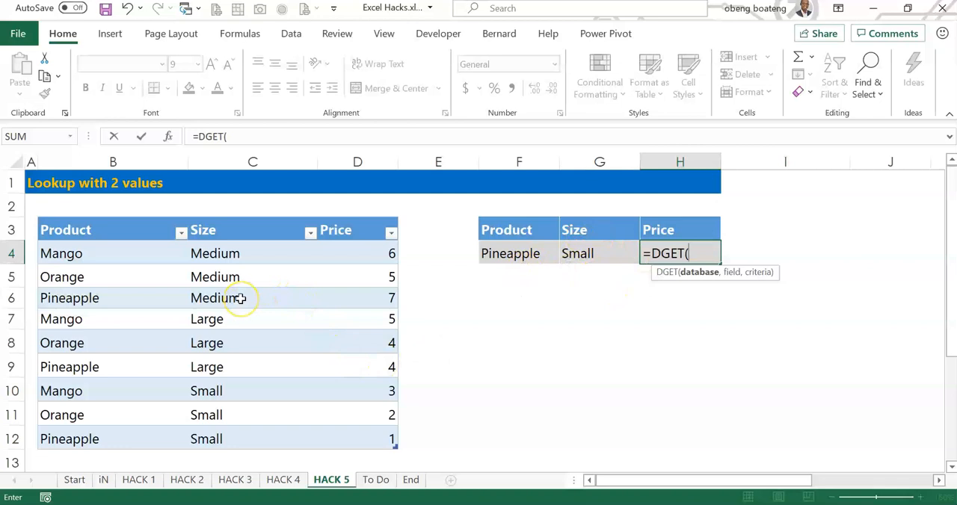
{"action": "left_click", "coordinate": [145, 227]}
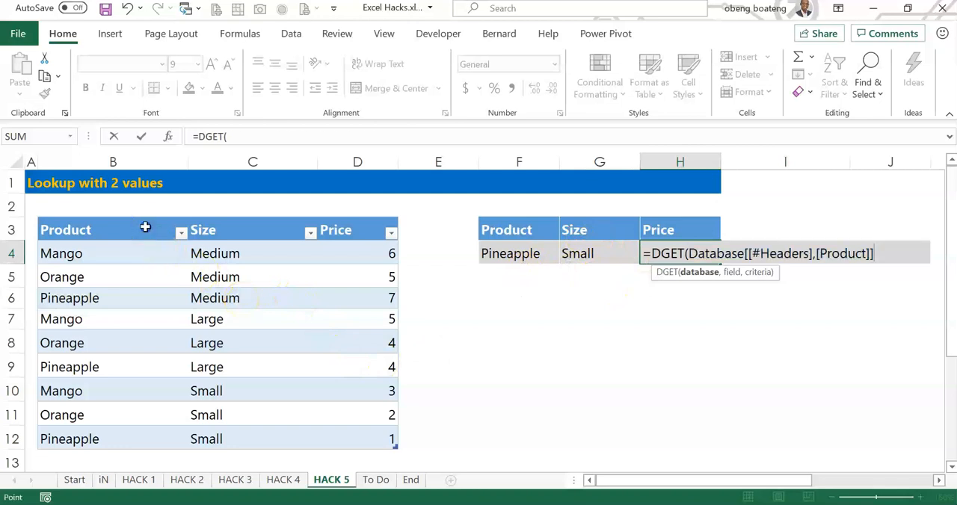
{"action": "key", "text": "ctrl+shift+Right"}
{"action": "key", "text": "ctrl+shift+Down"}
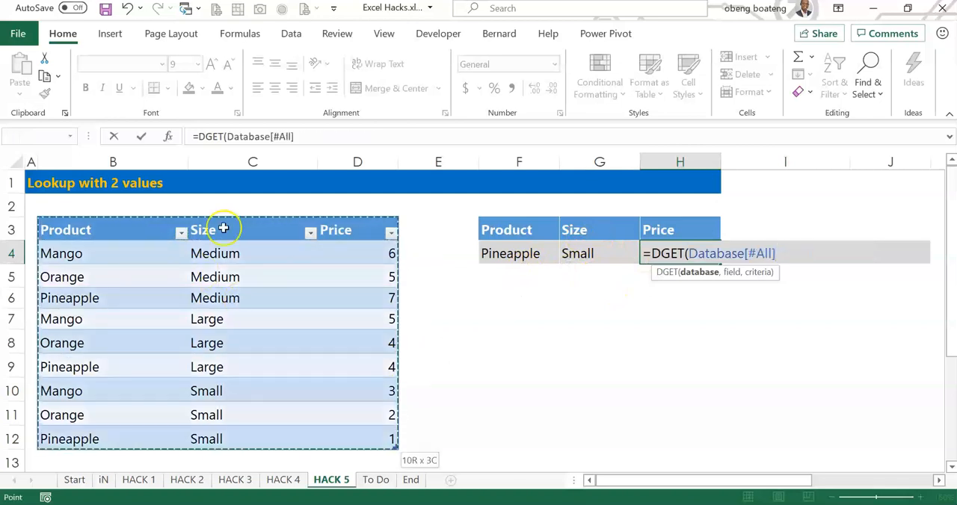
Re-enter the database argument's specifier by hand so that it reads Database[#All]
{"action": "key", "text": "BackSpace"}
{"action": "key", "text": "BackSpace"}
{"action": "key", "text": "BackSpace"}
{"action": "key", "text": "BackSpace"}
{"action": "key", "text": "BackSpace"}
{"action": "key", "text": "BackSpace"}
{"action": "type", "text": "["}
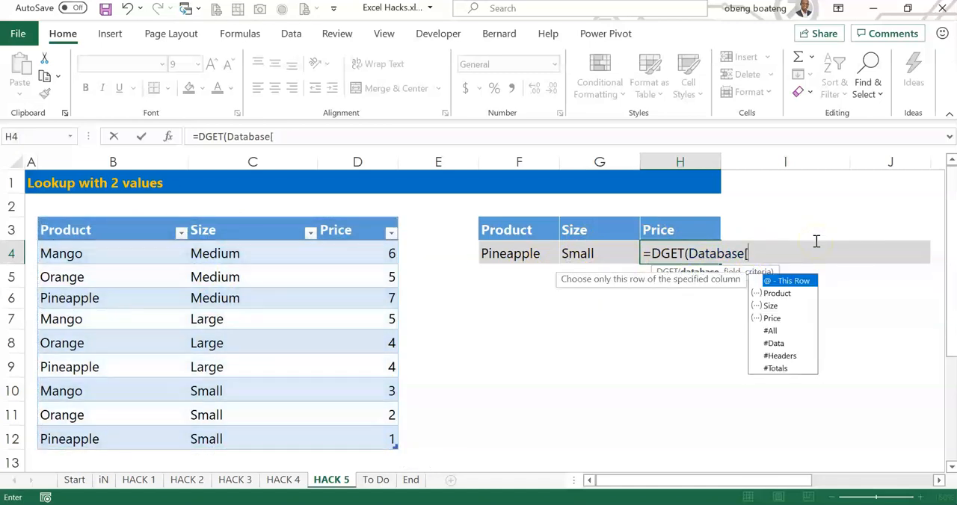
{"action": "type", "text": "#"}
{"action": "key", "text": "Tab"}
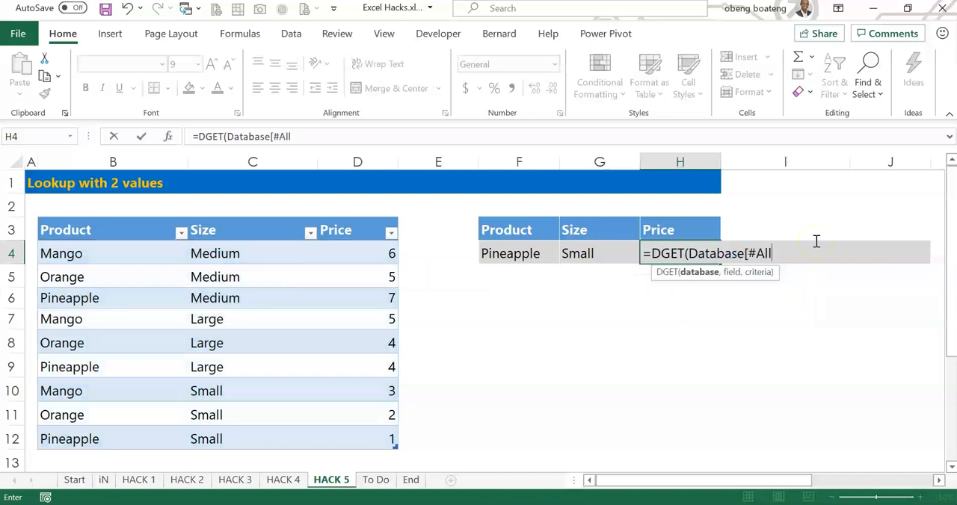
{"action": "type", "text": "]"}
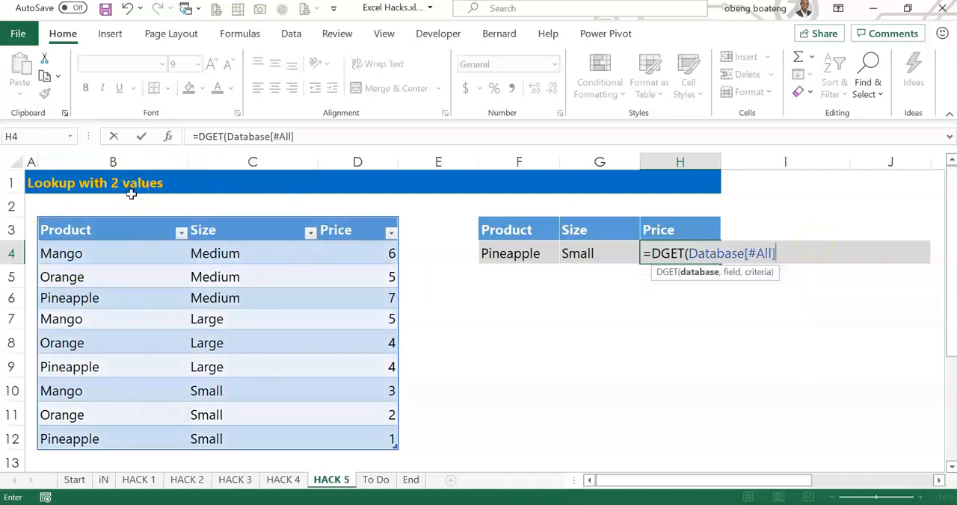
{"action": "type", "text": ","}
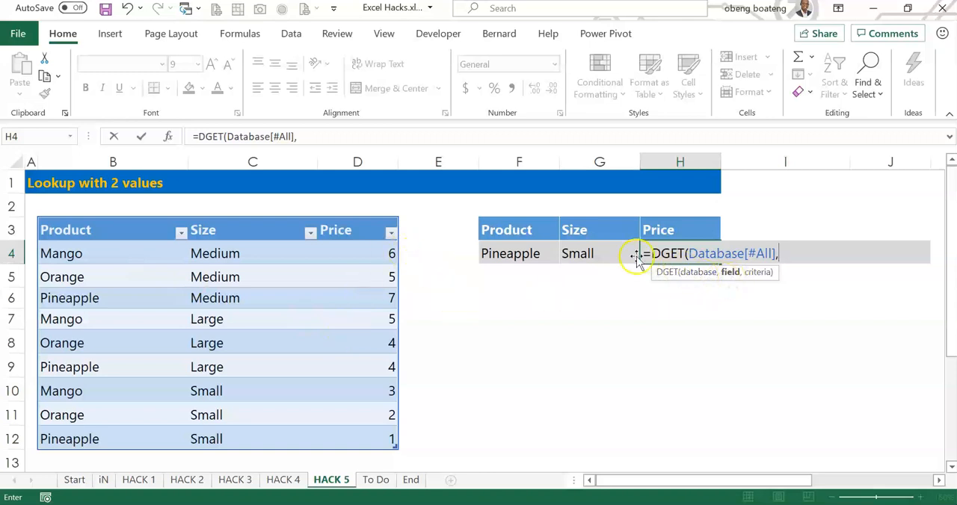
Complete the DGET formula in H4 with H3 as the field and F3:G4 as the criteria
{"action": "left_click", "coordinate": [663, 231]}
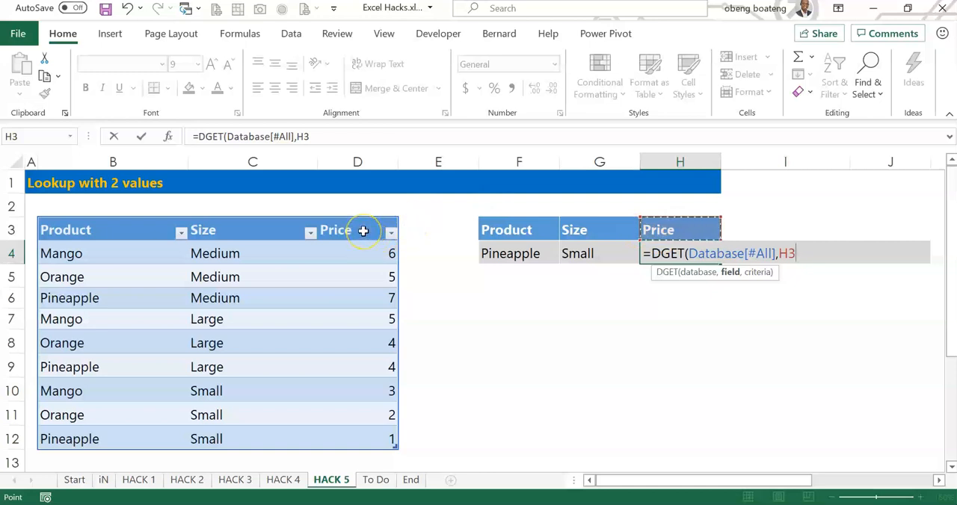
{"action": "type", "text": ","}
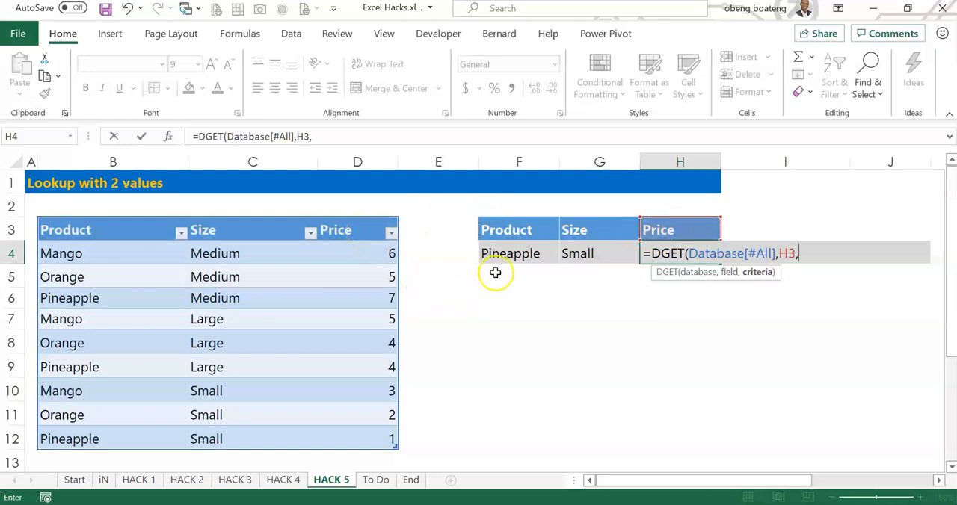
{"action": "left_click_drag", "start_coordinate": [516, 234], "coordinate": [580, 235]}
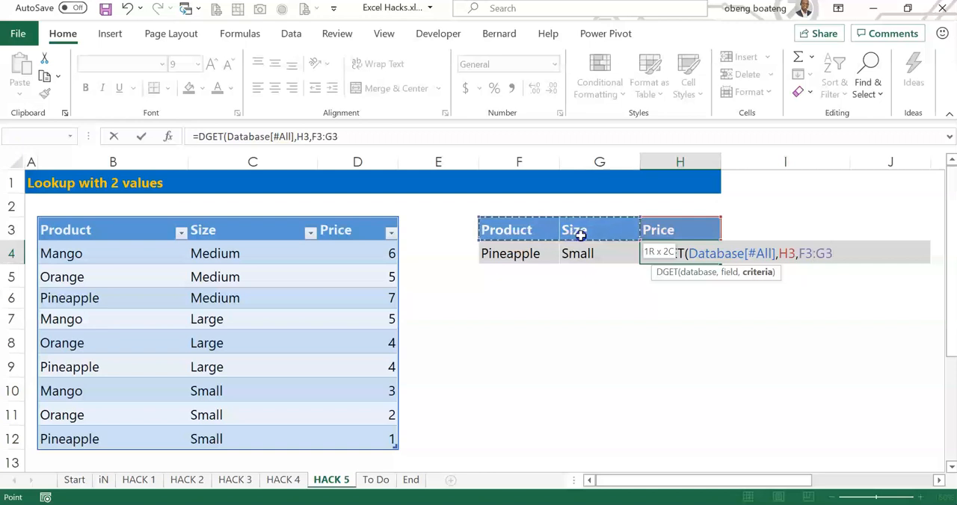
{"action": "left_click_drag", "start_coordinate": [580, 235], "coordinate": [580, 247]}
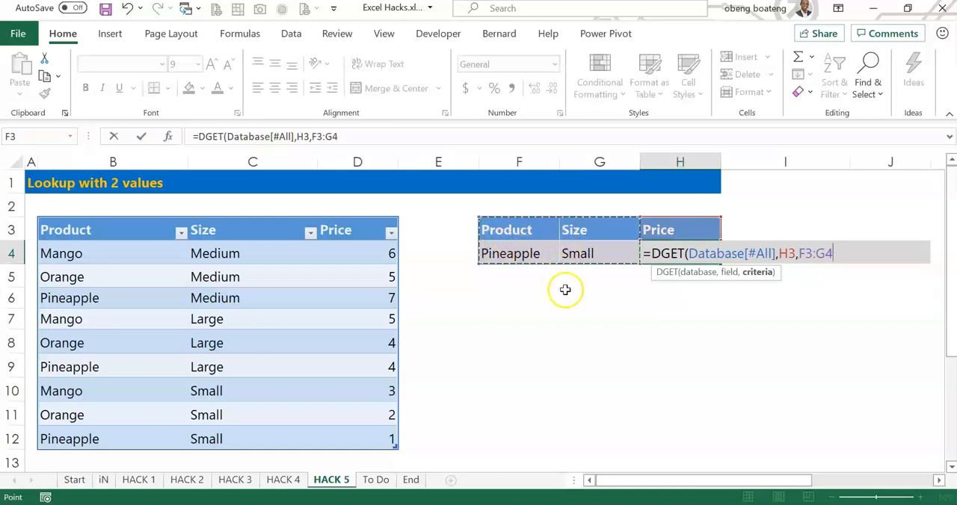
{"action": "type", "text": ")"}
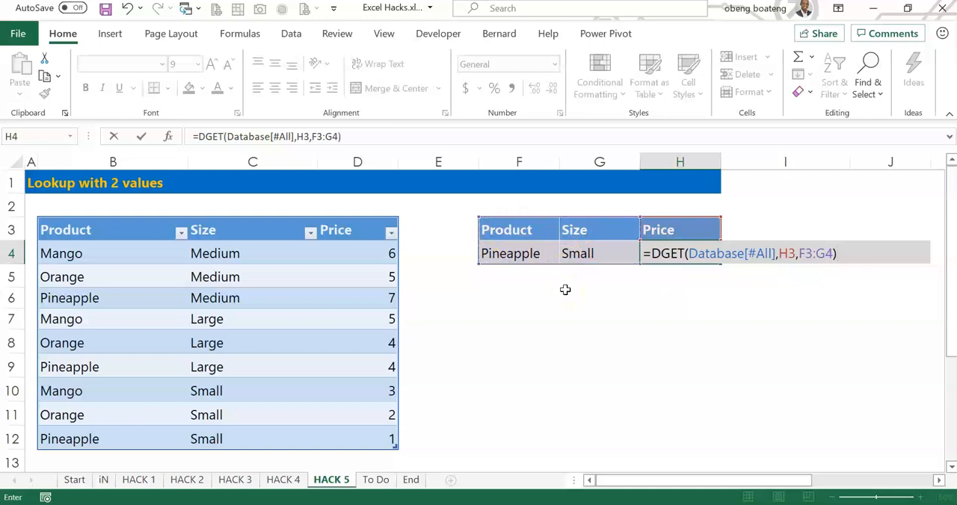
{"action": "key", "text": "Return"}
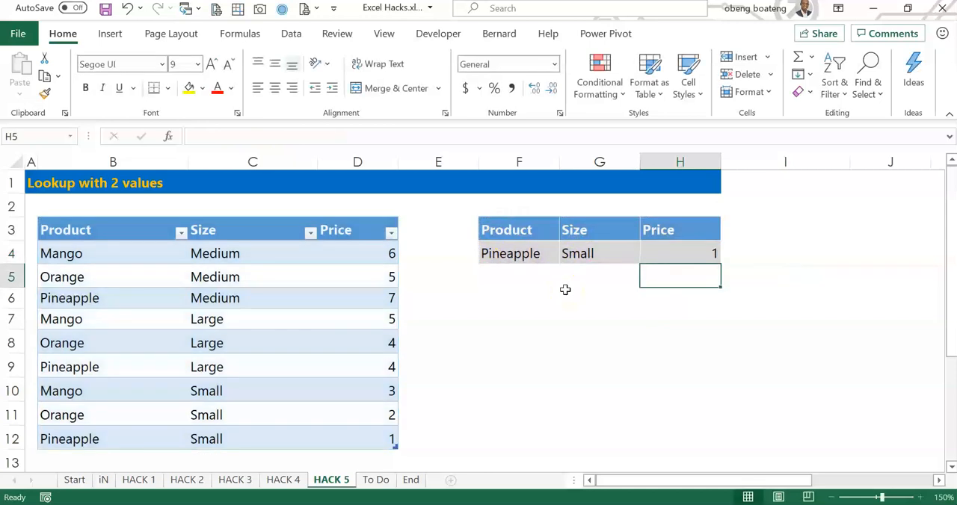
Test the lookup by setting the size in G4 to Medium and the product in F4 to Orange
{"action": "left_click", "coordinate": [509, 253]}
{"action": "left_click", "coordinate": [589, 253]}
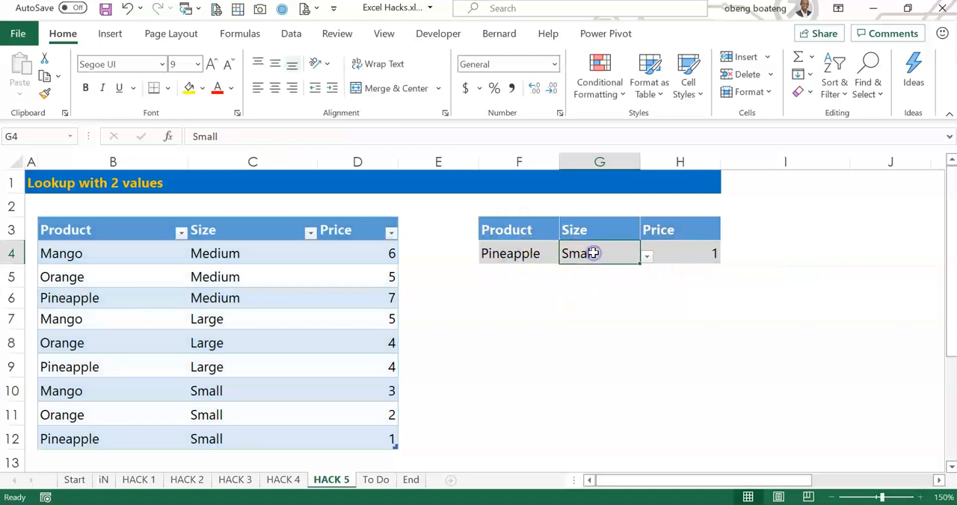
{"action": "left_click", "coordinate": [647, 257]}
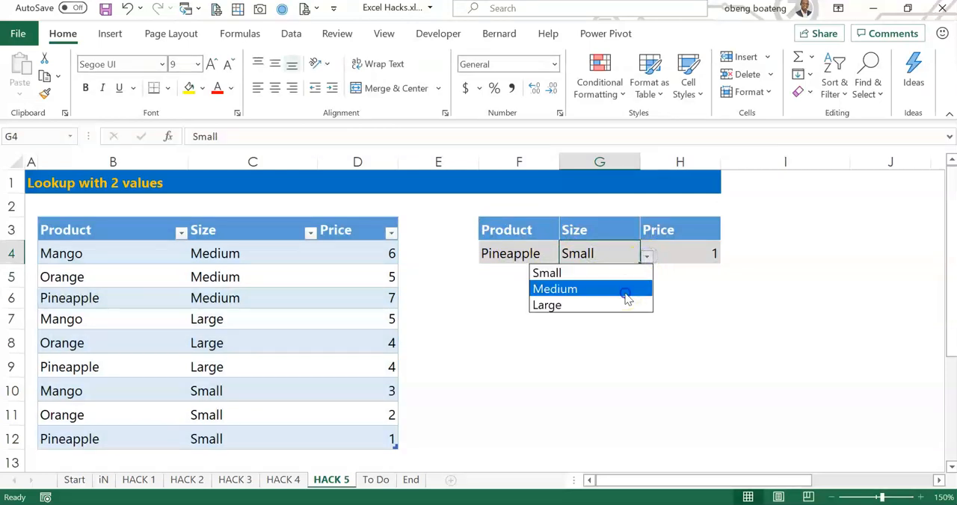
{"action": "left_click", "coordinate": [626, 289]}
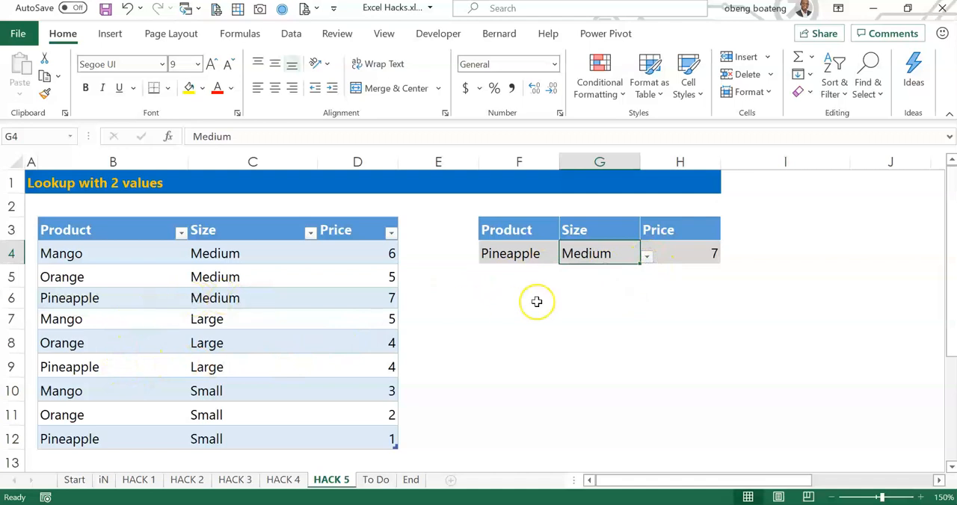
{"action": "left_click", "coordinate": [521, 247]}
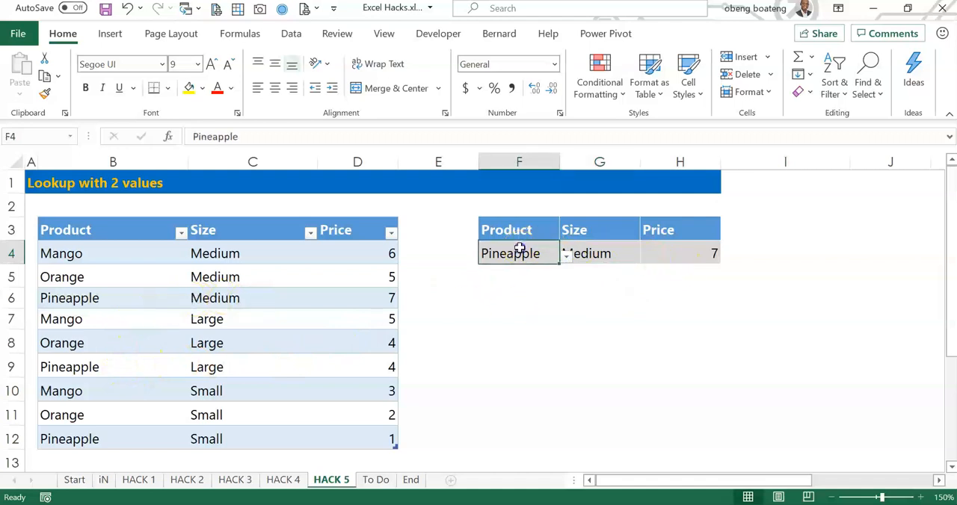
{"action": "left_click", "coordinate": [566, 255]}
{"action": "left_click", "coordinate": [554, 289]}
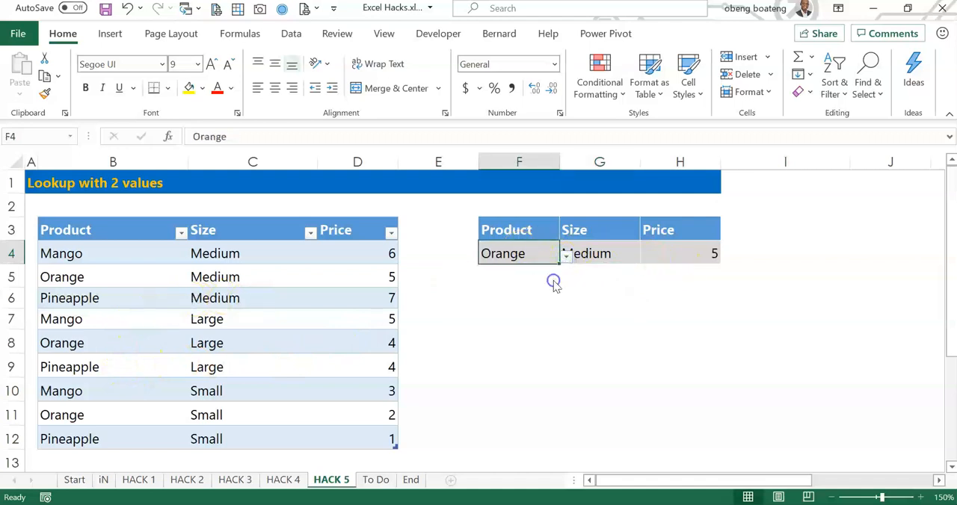
Inspect the arguments and referenced ranges of the DGET formula in H4 without changing it
{"action": "left_click", "coordinate": [696, 257]}
{"action": "double_click", "coordinate": [680, 253]}
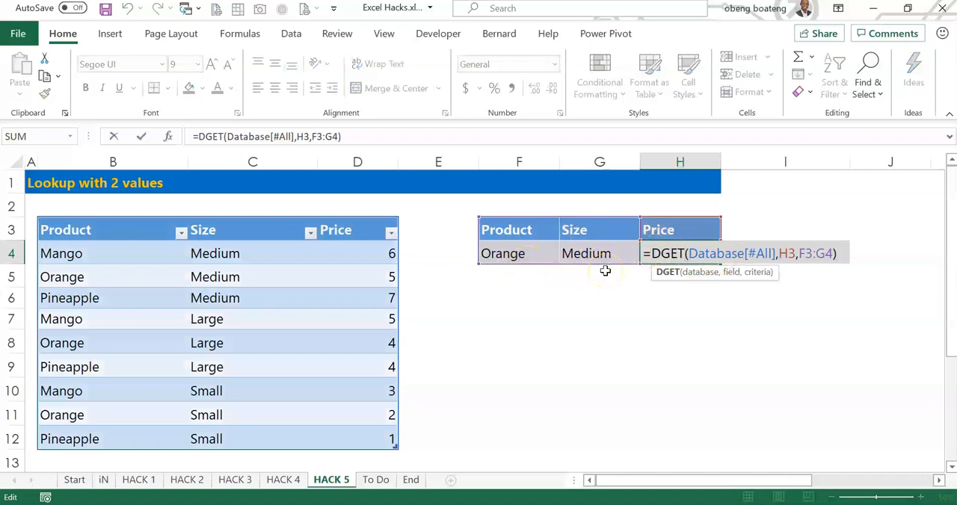
{"action": "key", "text": "Escape"}
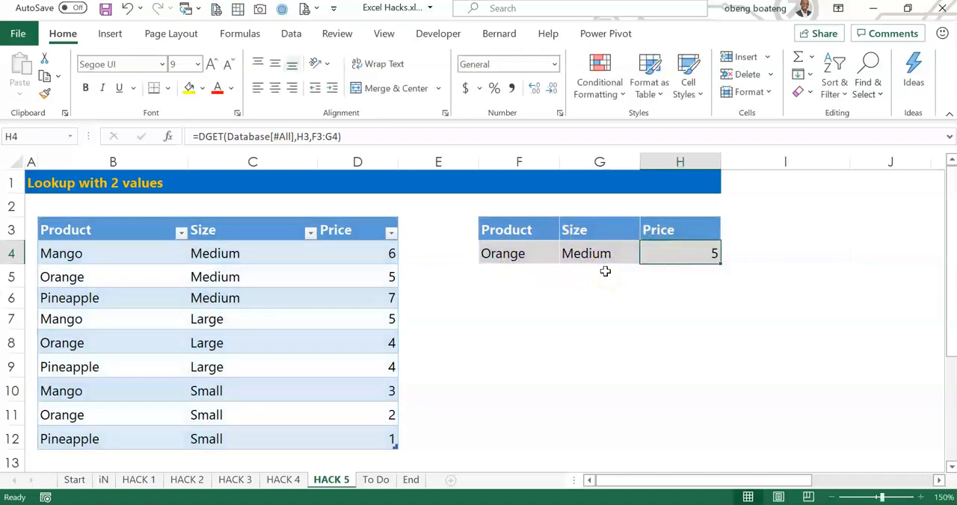